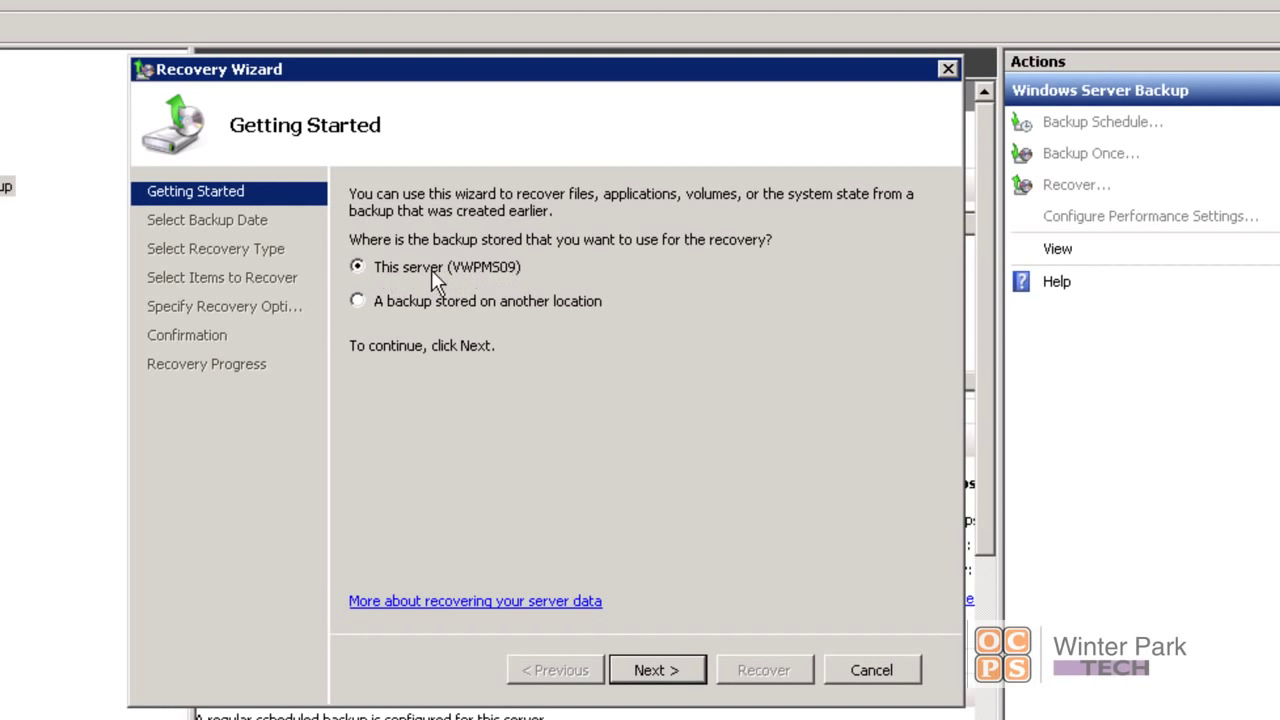
Keep this server as the backup source after briefly trying another location
{"action": "left_click", "coordinate": [358, 301]}
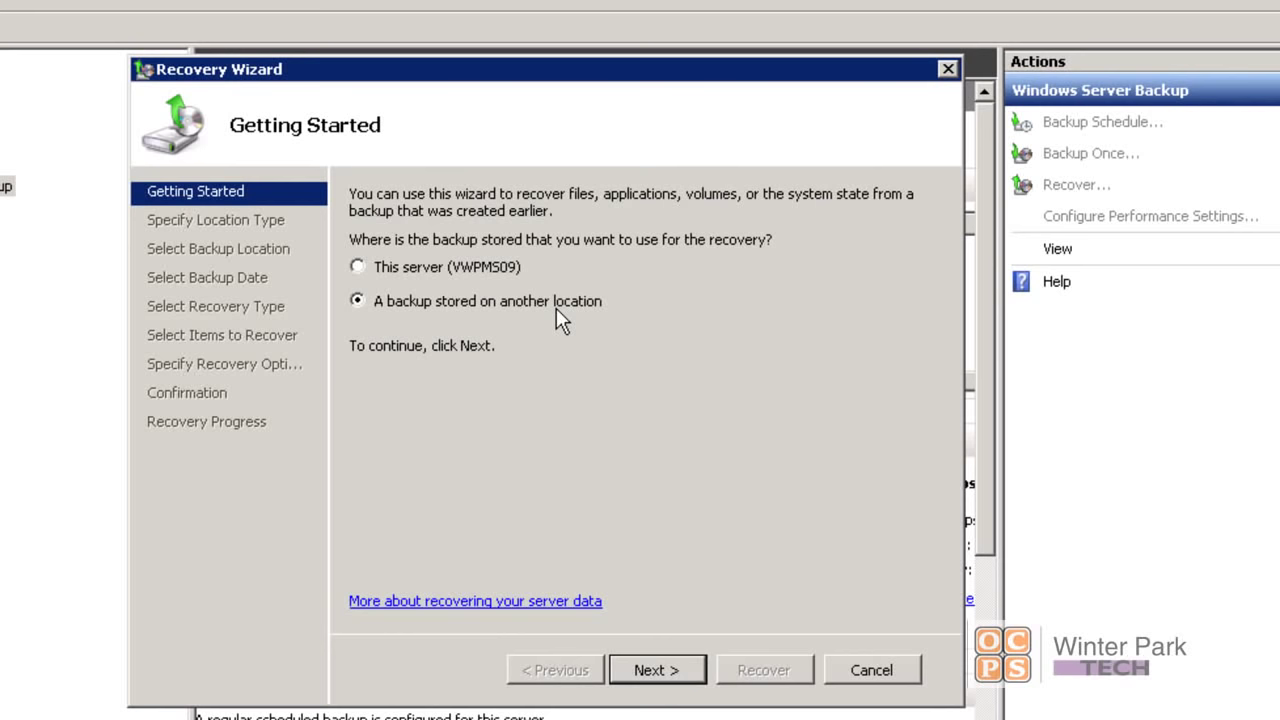
{"action": "left_click", "coordinate": [358, 267]}
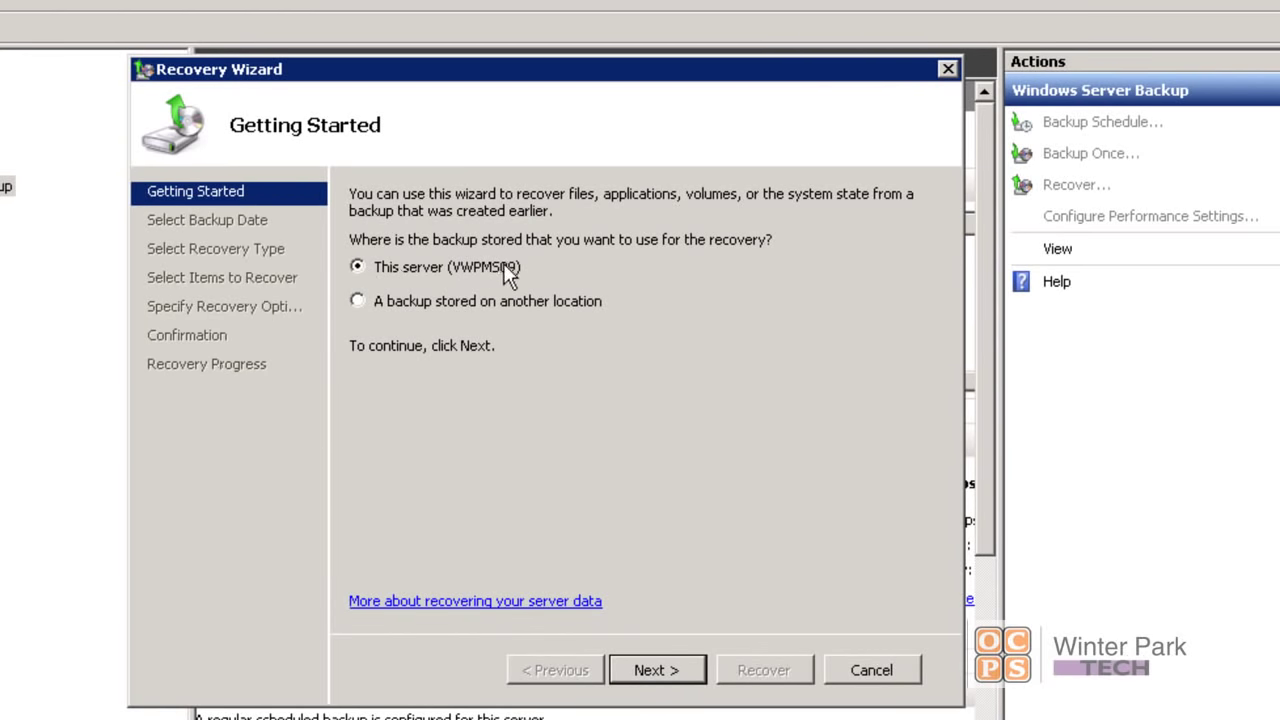
{"action": "left_click", "coordinate": [648, 670]}
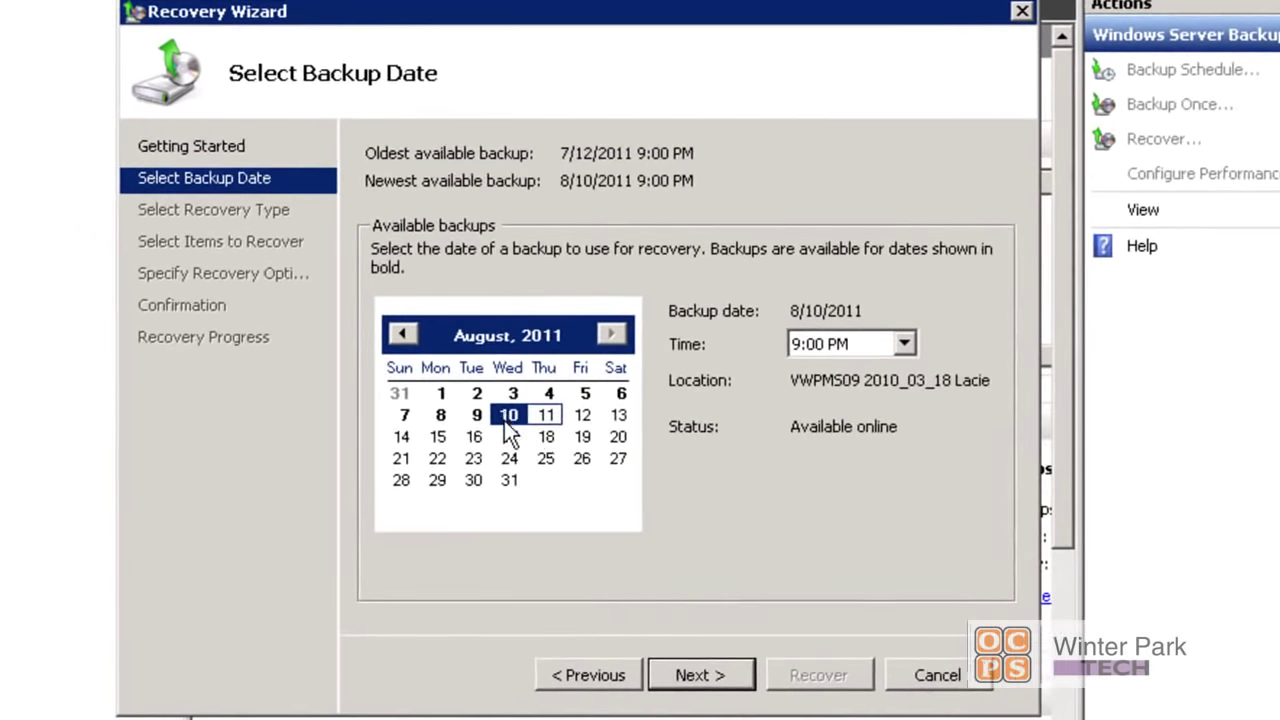
Select the July 12, 2011 9:00 PM backup as the recovery point
{"action": "left_click", "coordinate": [586, 416]}
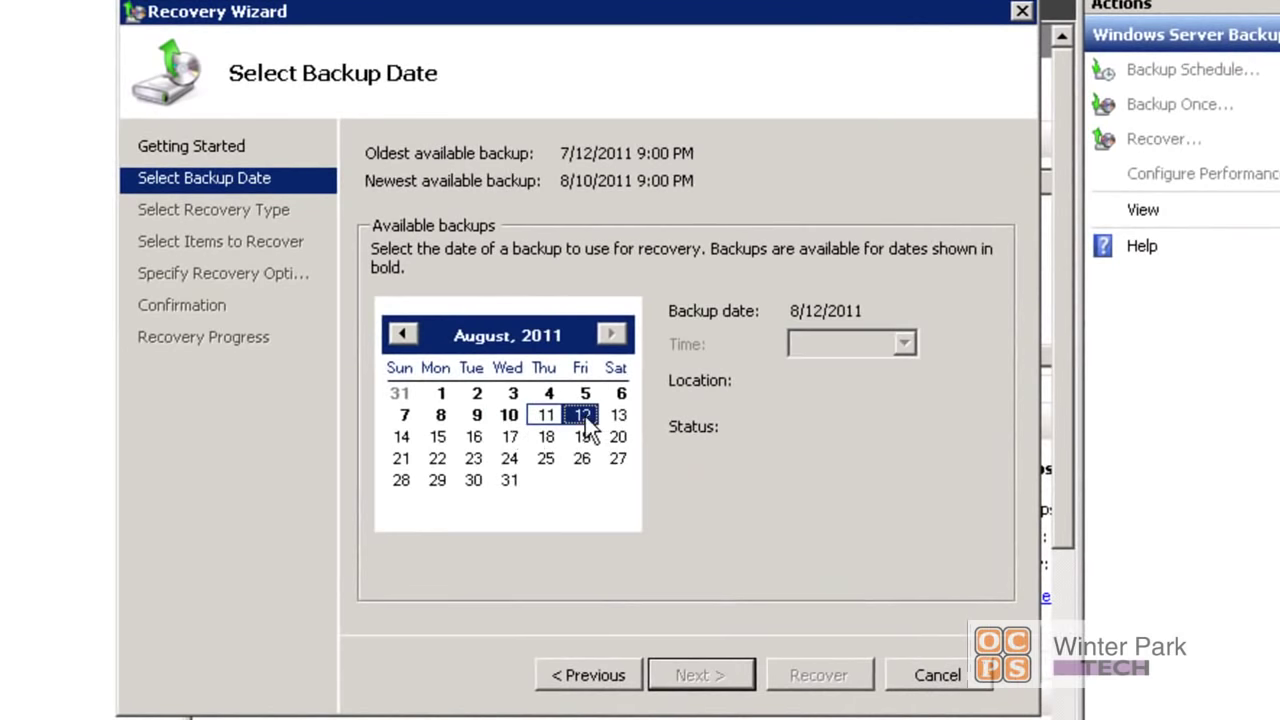
{"action": "left_click", "coordinate": [510, 417]}
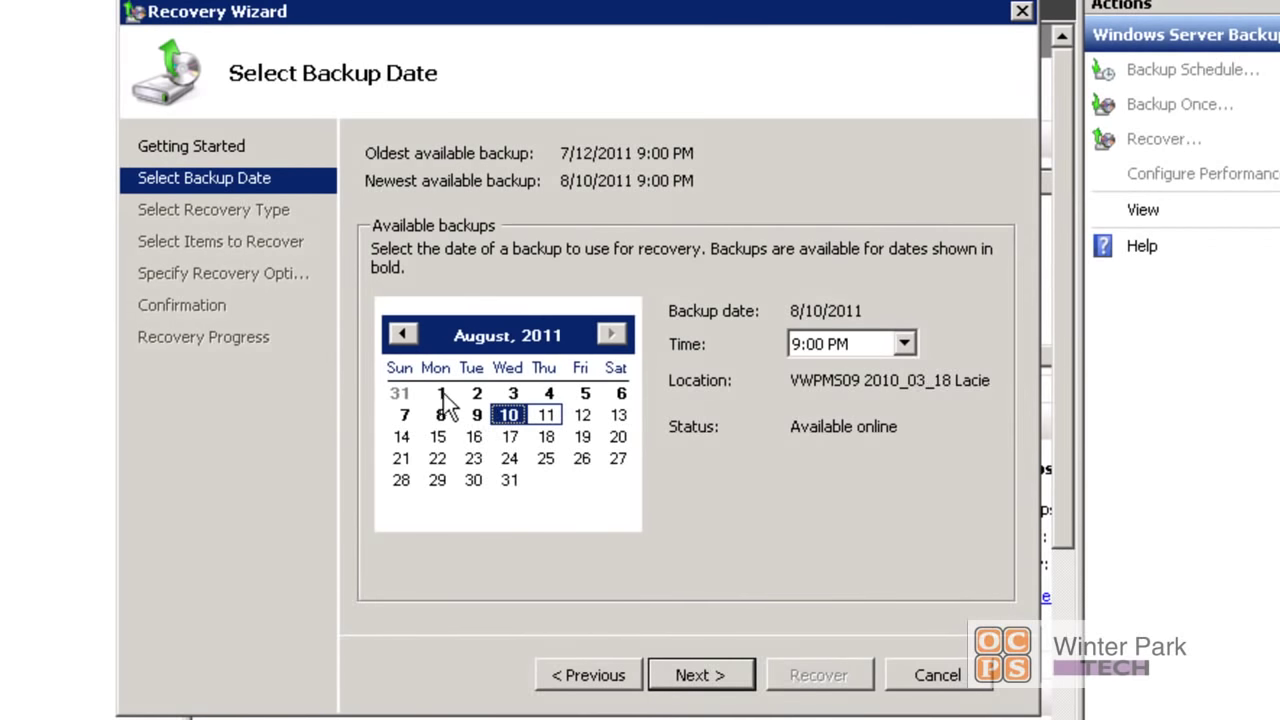
{"action": "left_click", "coordinate": [404, 333]}
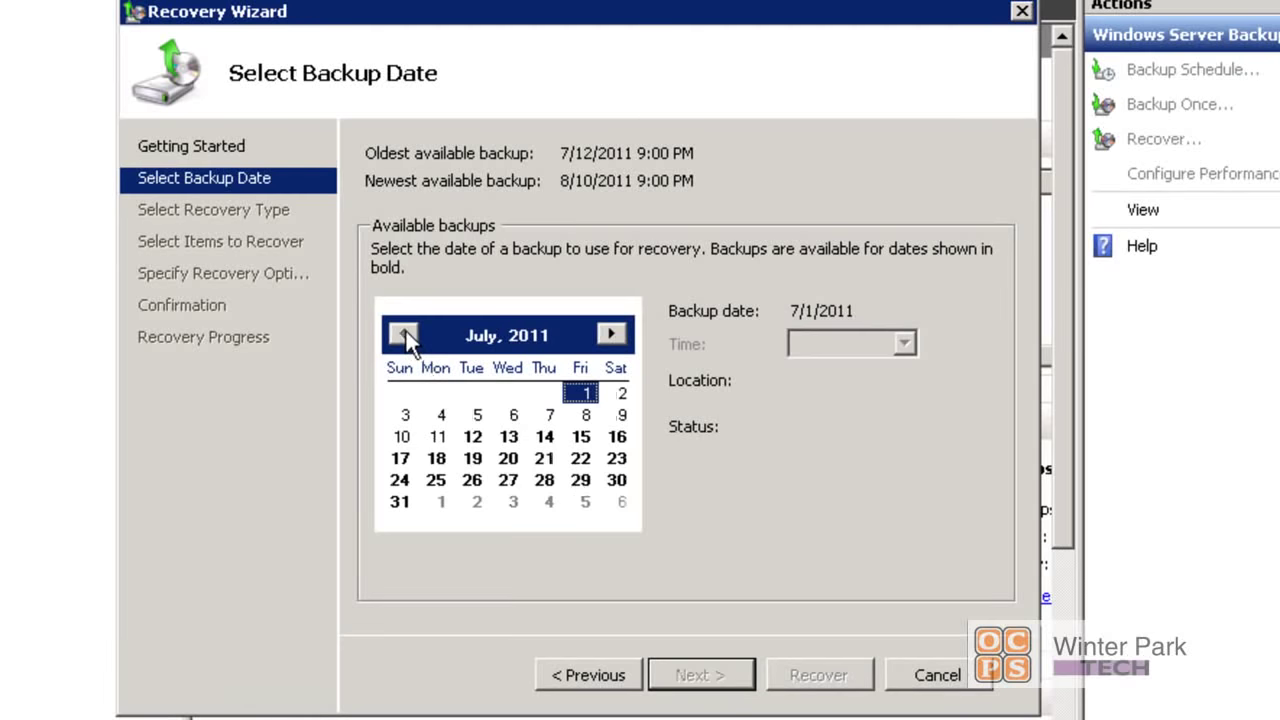
{"action": "left_click", "coordinate": [473, 439]}
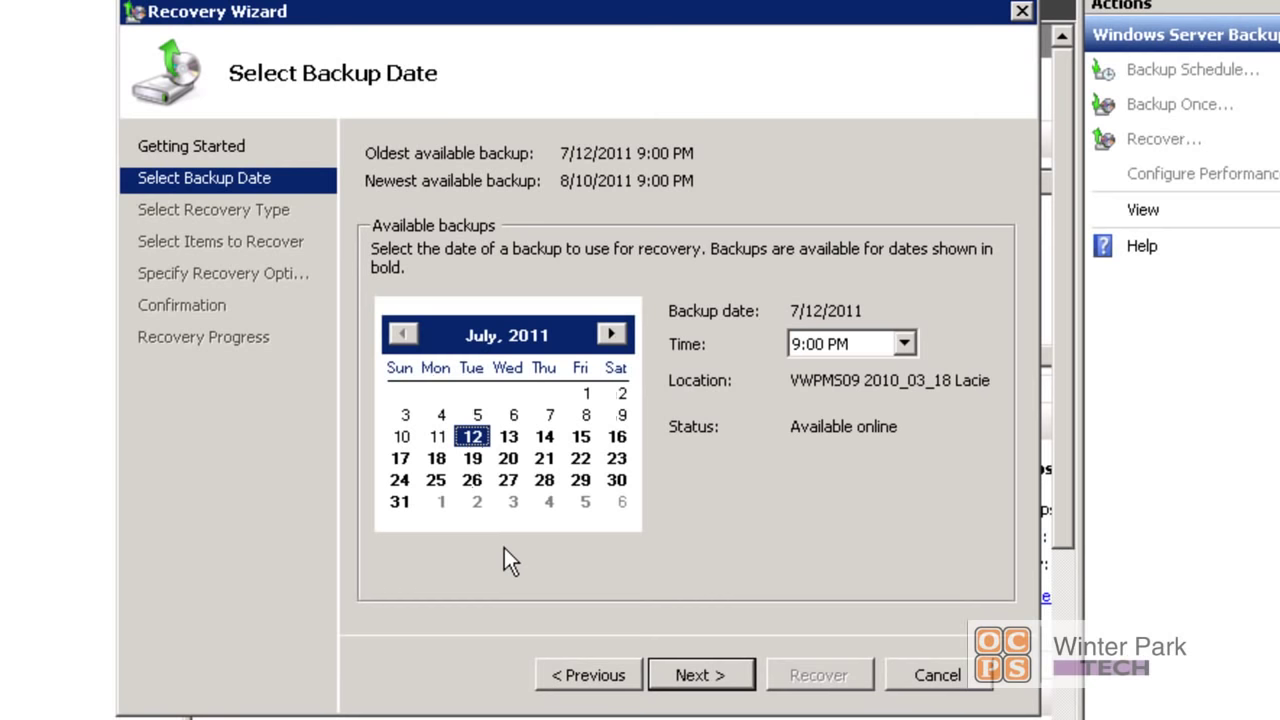
{"action": "left_click", "coordinate": [443, 442]}
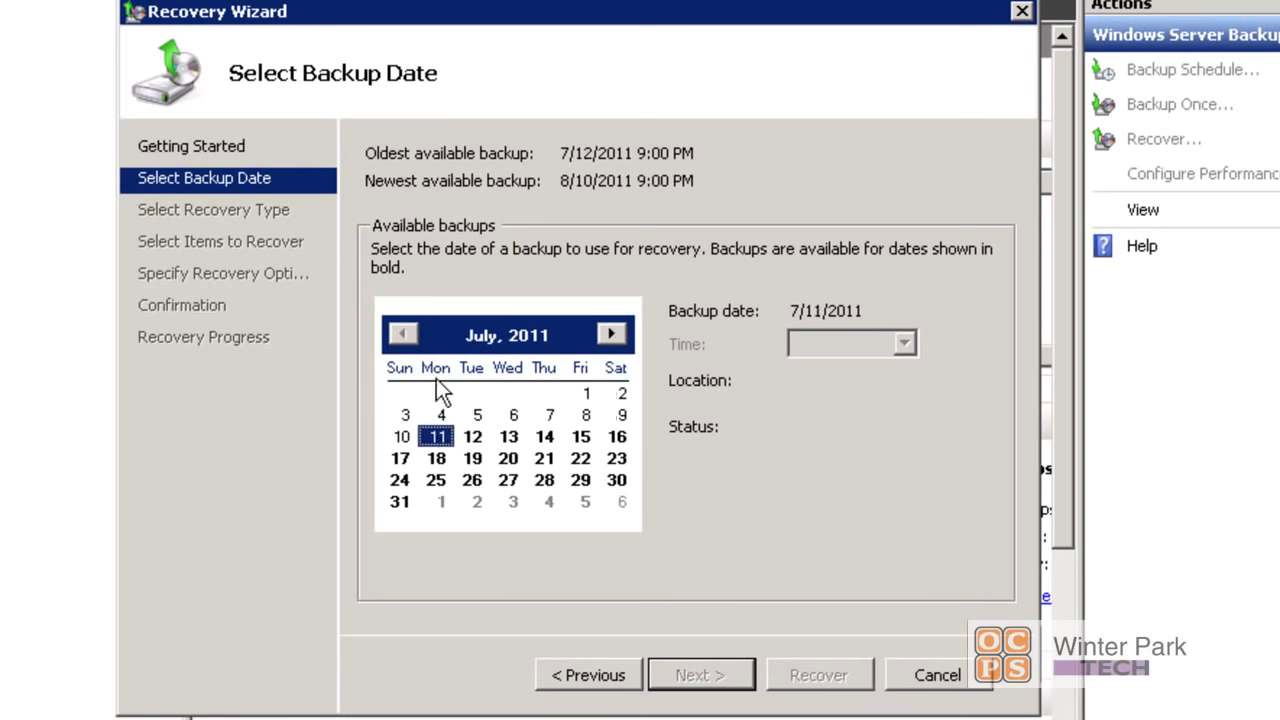
{"action": "left_click", "coordinate": [473, 438]}
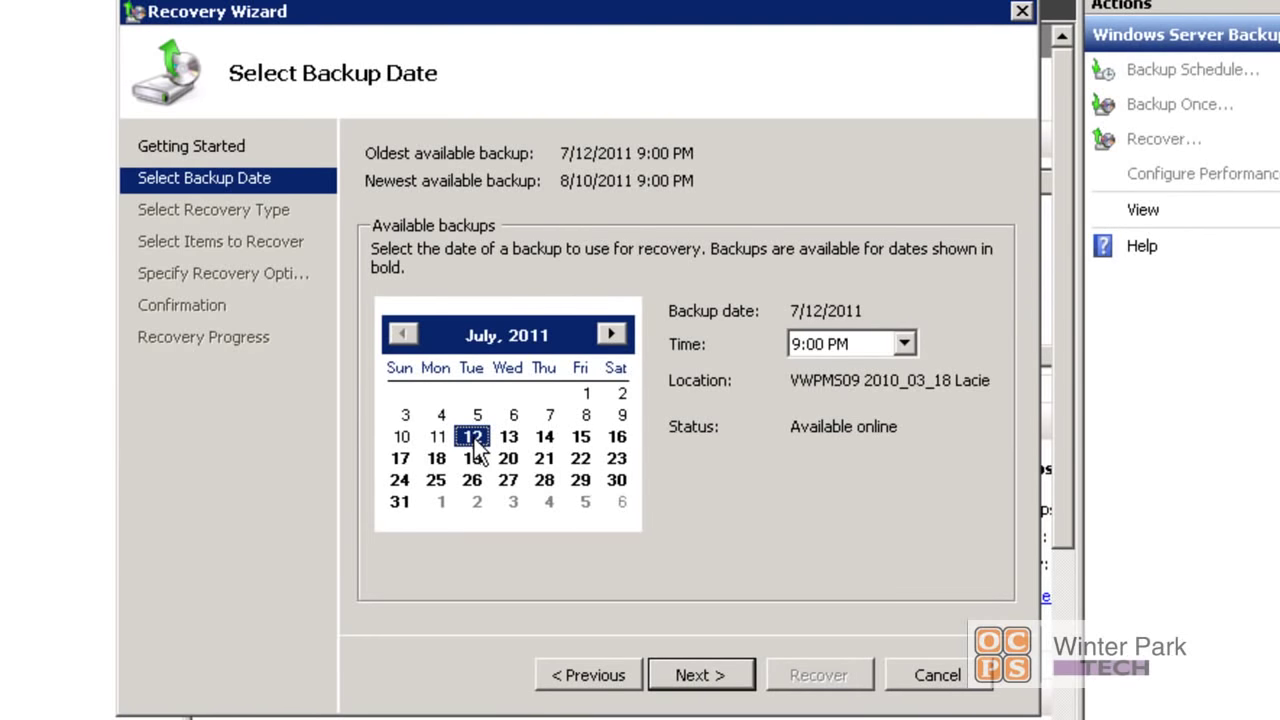
{"action": "left_click", "coordinate": [612, 335]}
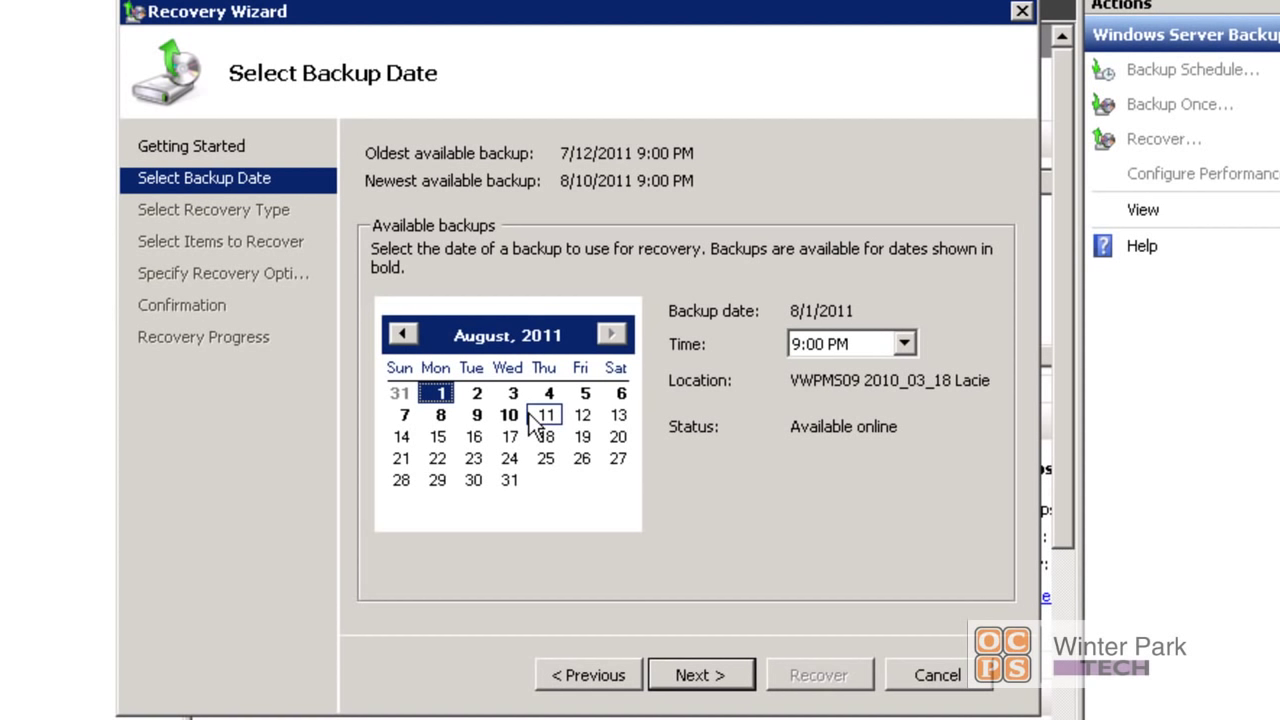
{"action": "left_click", "coordinate": [403, 334]}
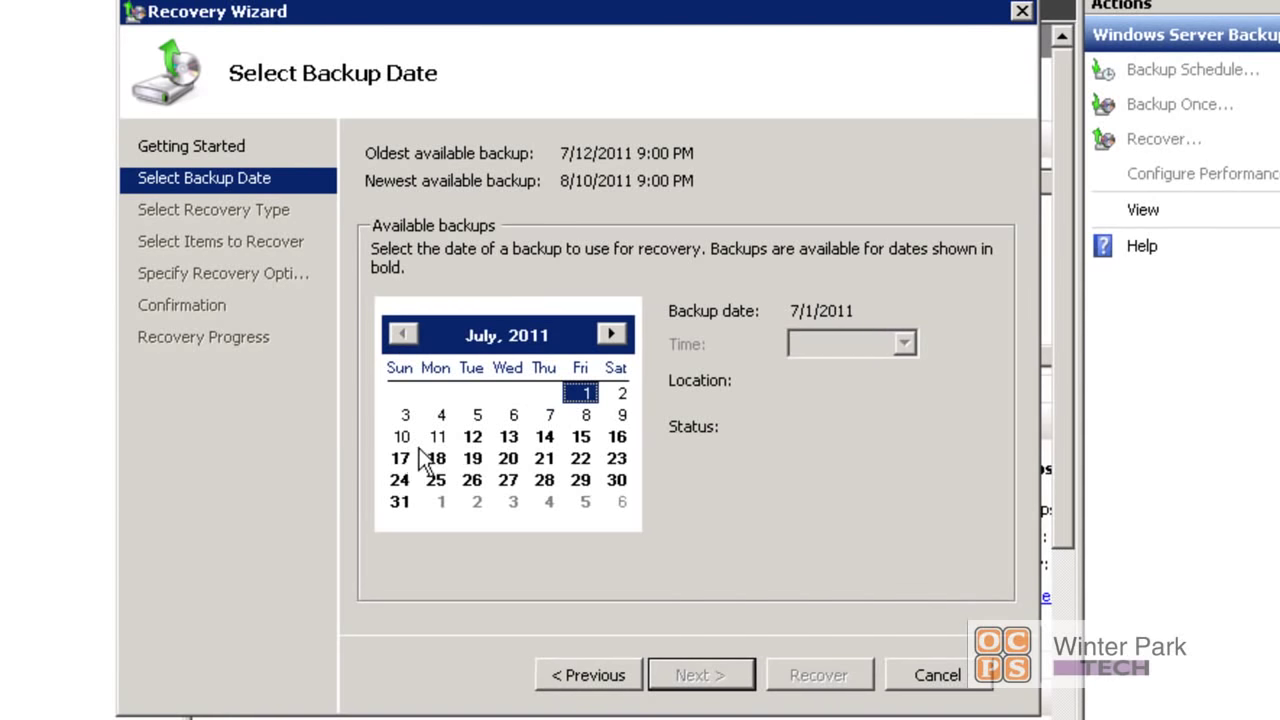
{"action": "left_click", "coordinate": [472, 438]}
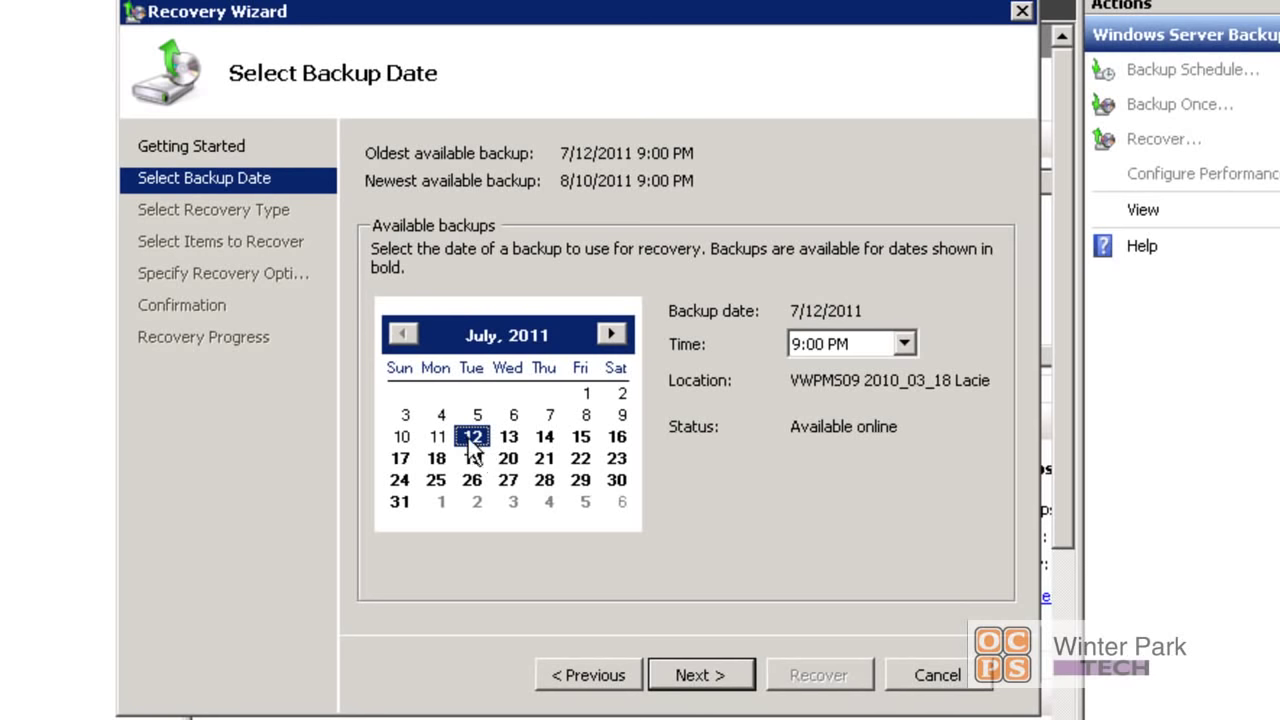
{"action": "left_click", "coordinate": [698, 672]}
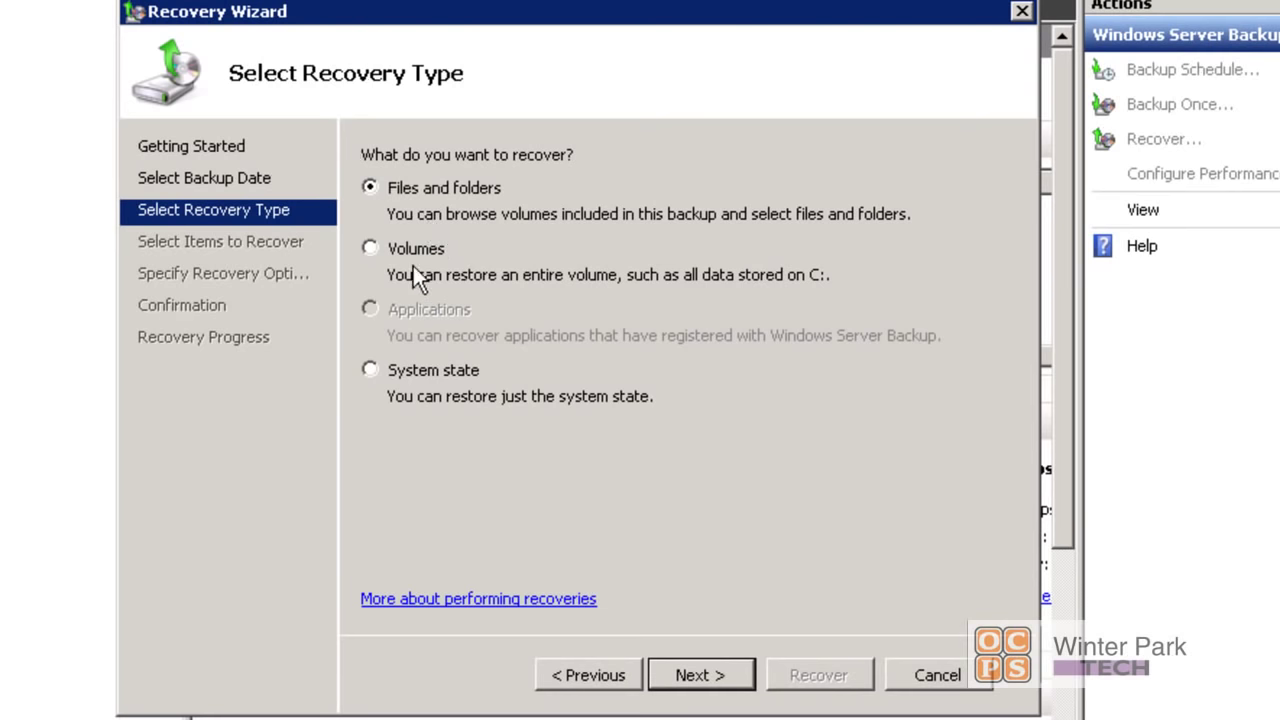
Choose Files and folders as the recovery type, passing over Volumes and System state
{"action": "left_click", "coordinate": [369, 248]}
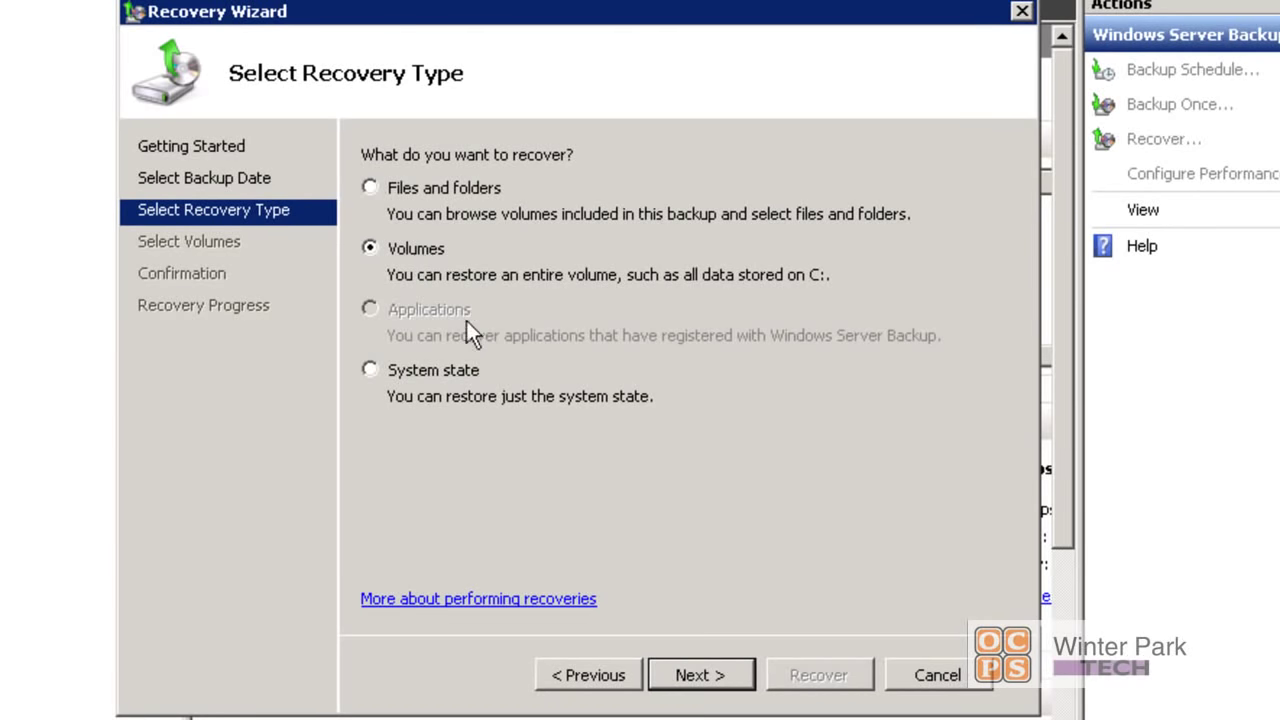
{"action": "left_click", "coordinate": [371, 369]}
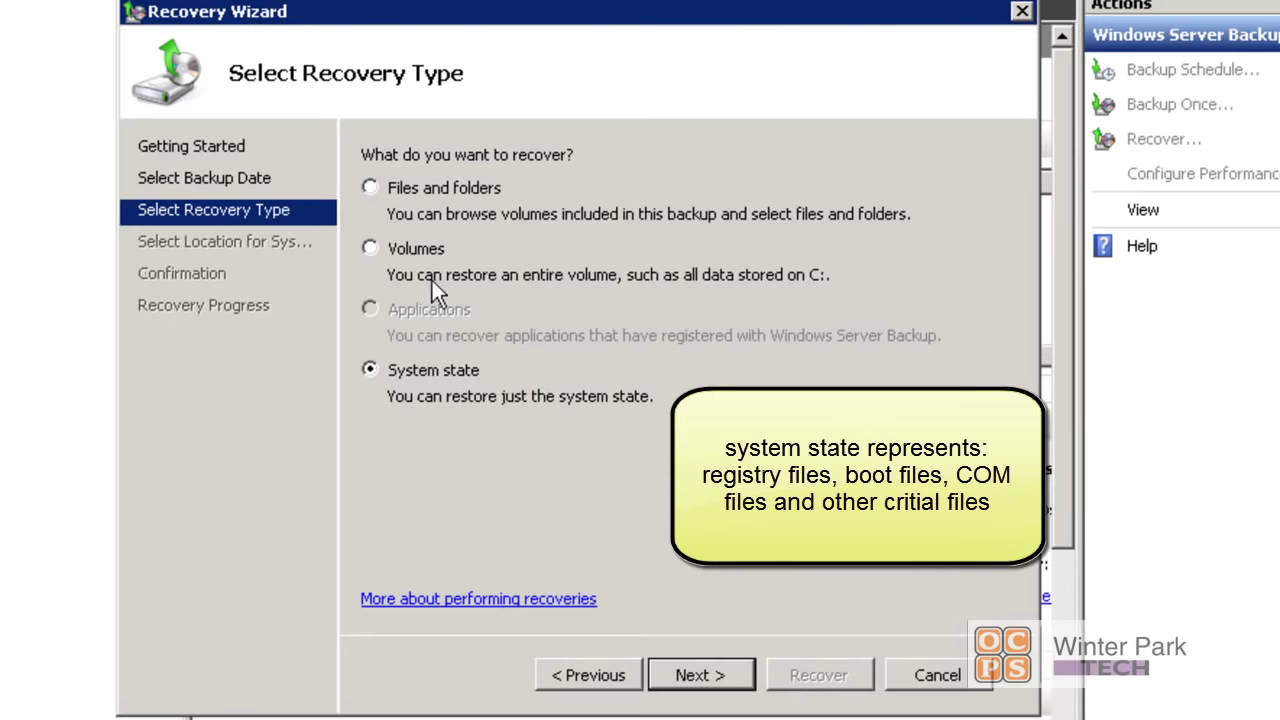
{"action": "left_click", "coordinate": [368, 185]}
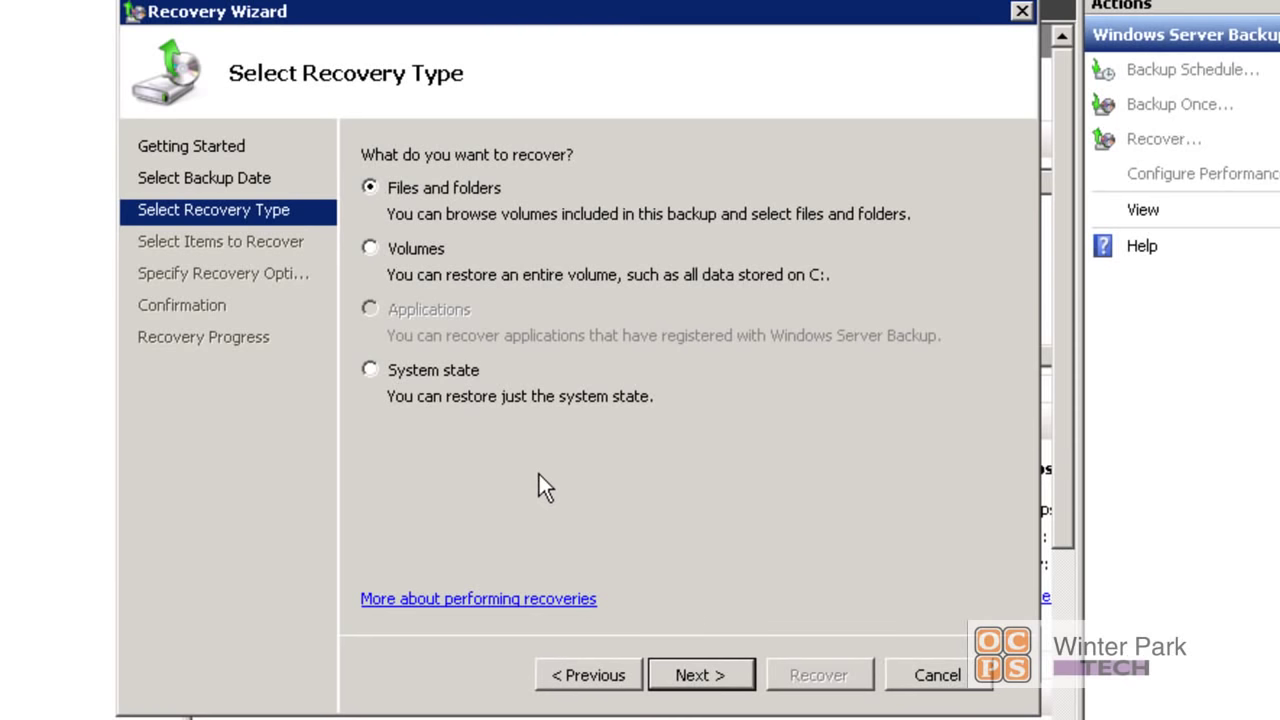
{"action": "left_click", "coordinate": [697, 678]}
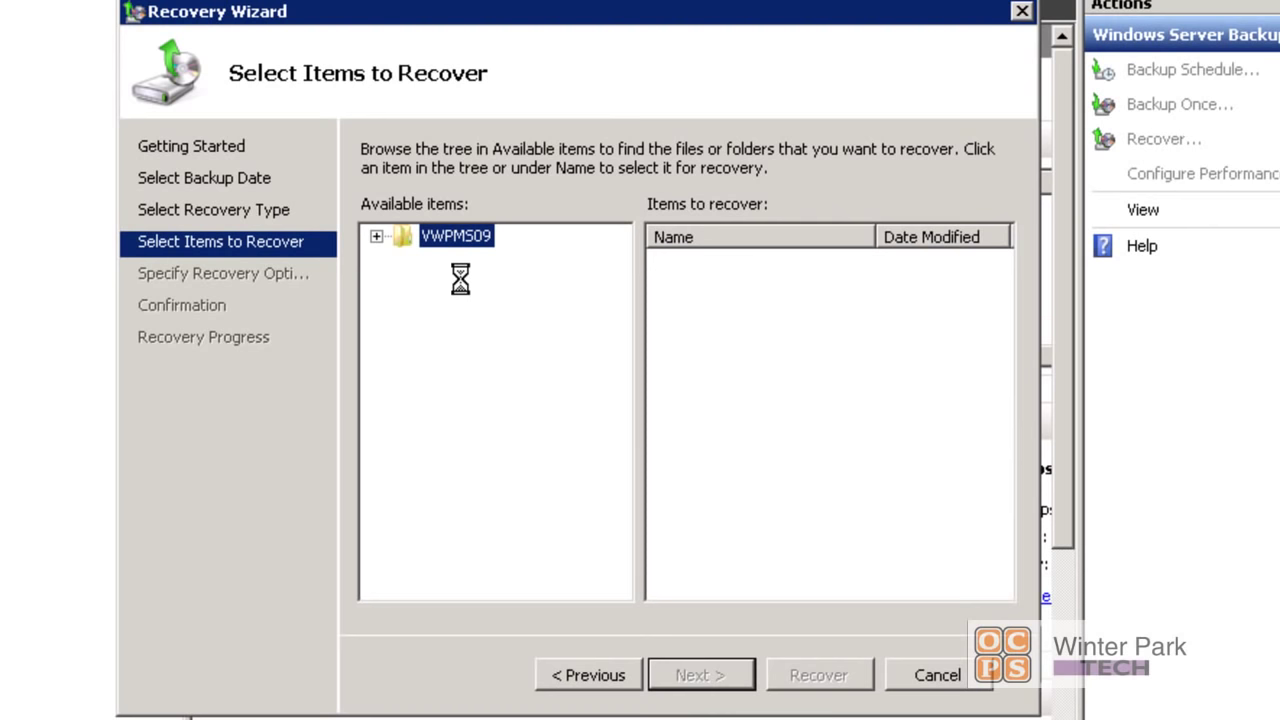
Expand VWPMS09 > System Disk (C:) > Program Files and select the TeraCopy folder
{"action": "left_click", "coordinate": [376, 237]}
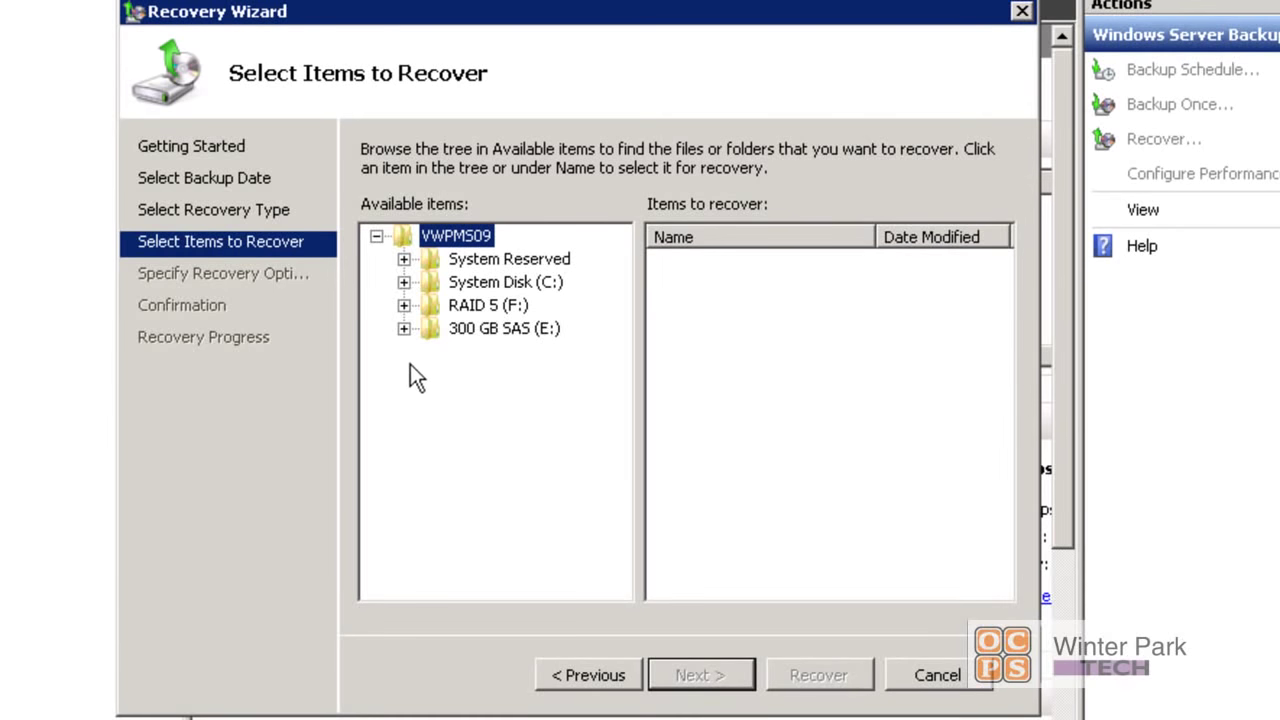
{"action": "left_click", "coordinate": [403, 282]}
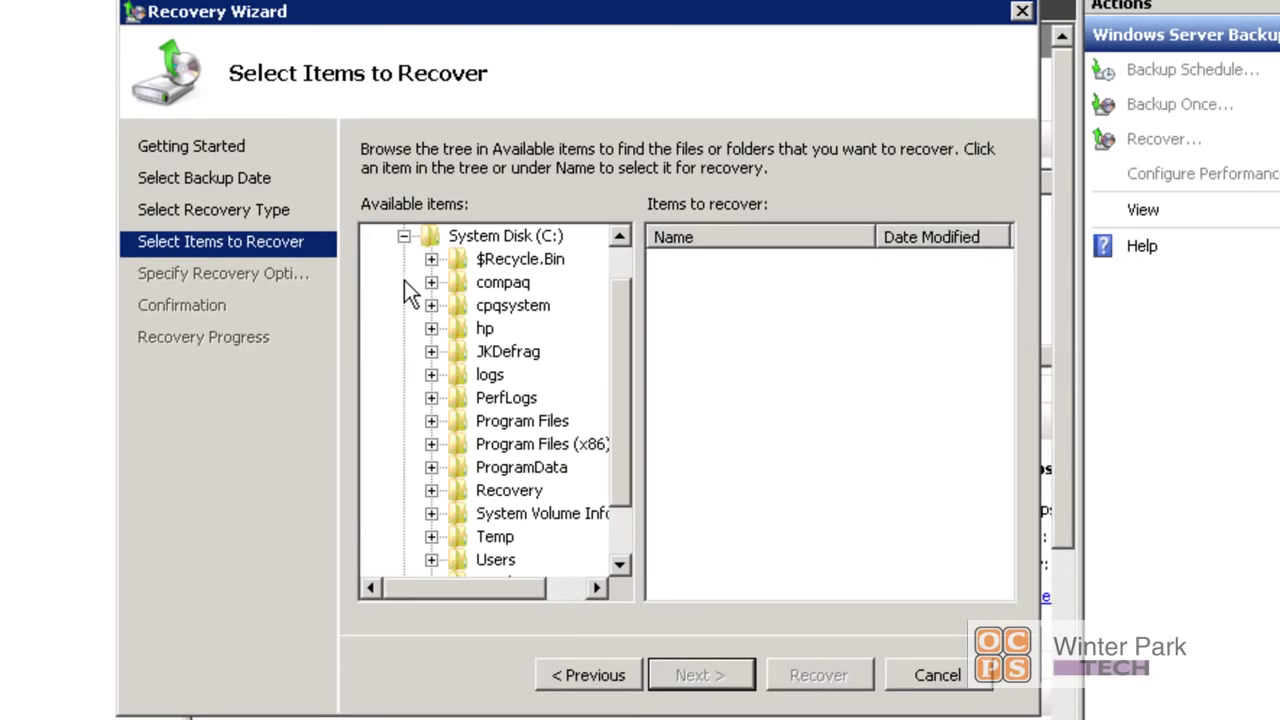
{"action": "left_click", "coordinate": [431, 421]}
{"action": "left_click", "coordinate": [530, 492]}
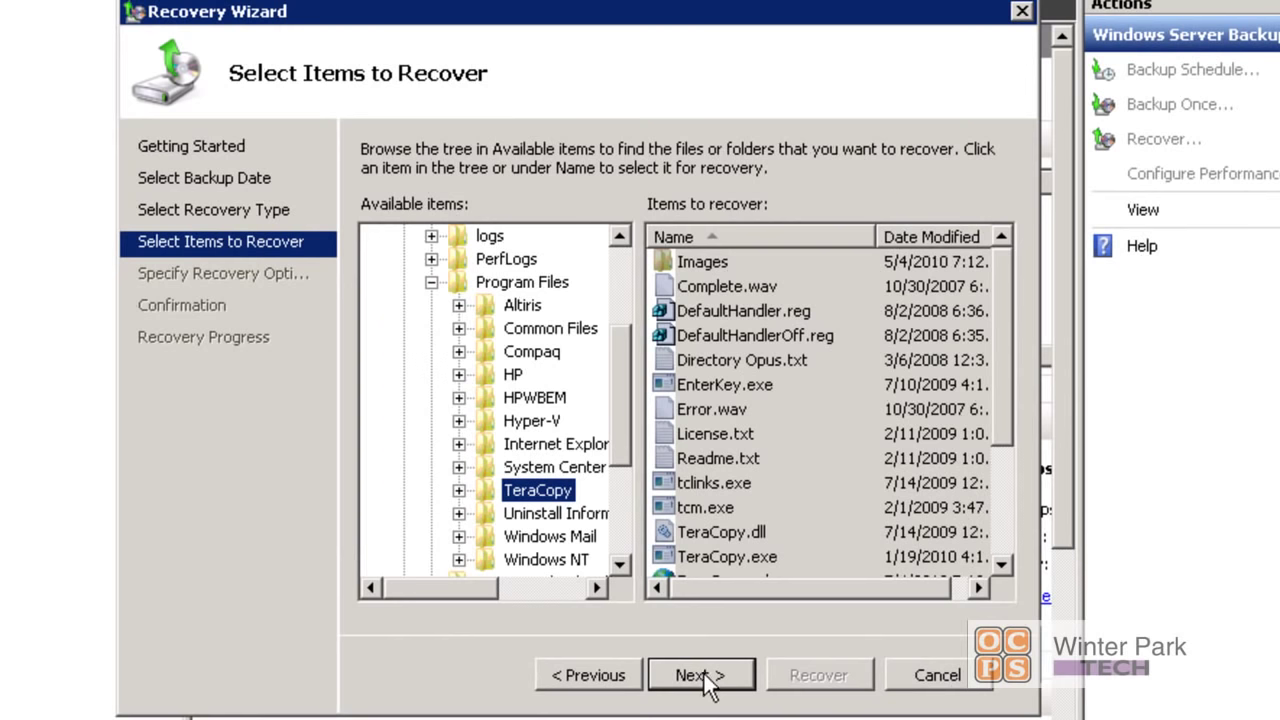
Proceed to recovery options, keeping Original location and overwriting existing versions
{"action": "left_click", "coordinate": [702, 676]}
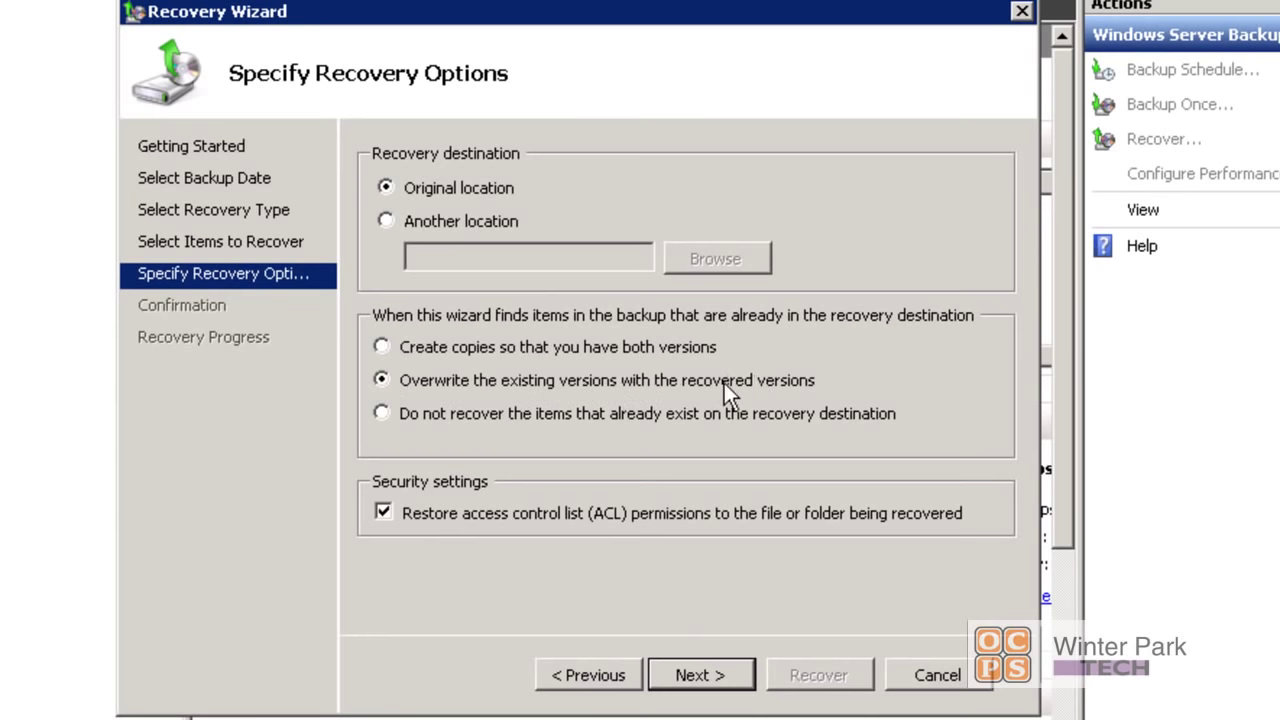
Confirm and run the TeraCopy recovery from the 7/12/2011 9:00 PM backup
{"action": "left_click", "coordinate": [697, 676]}
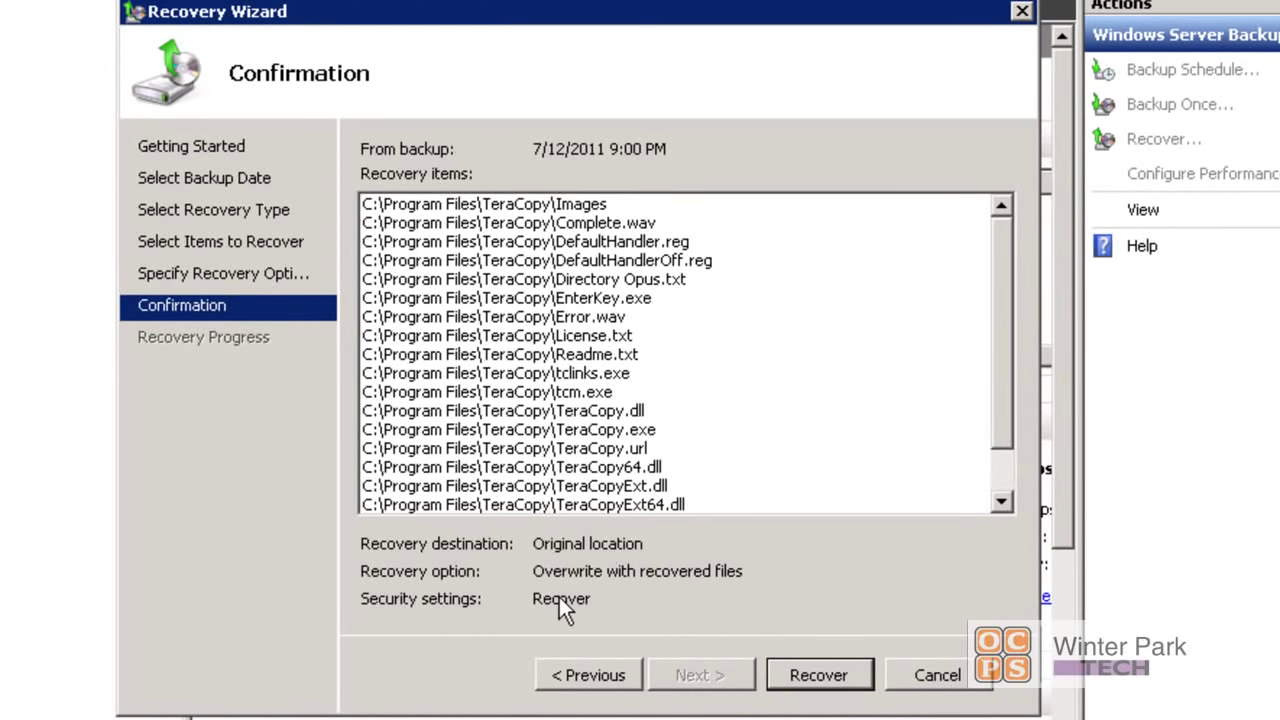
{"action": "left_click", "coordinate": [817, 680]}
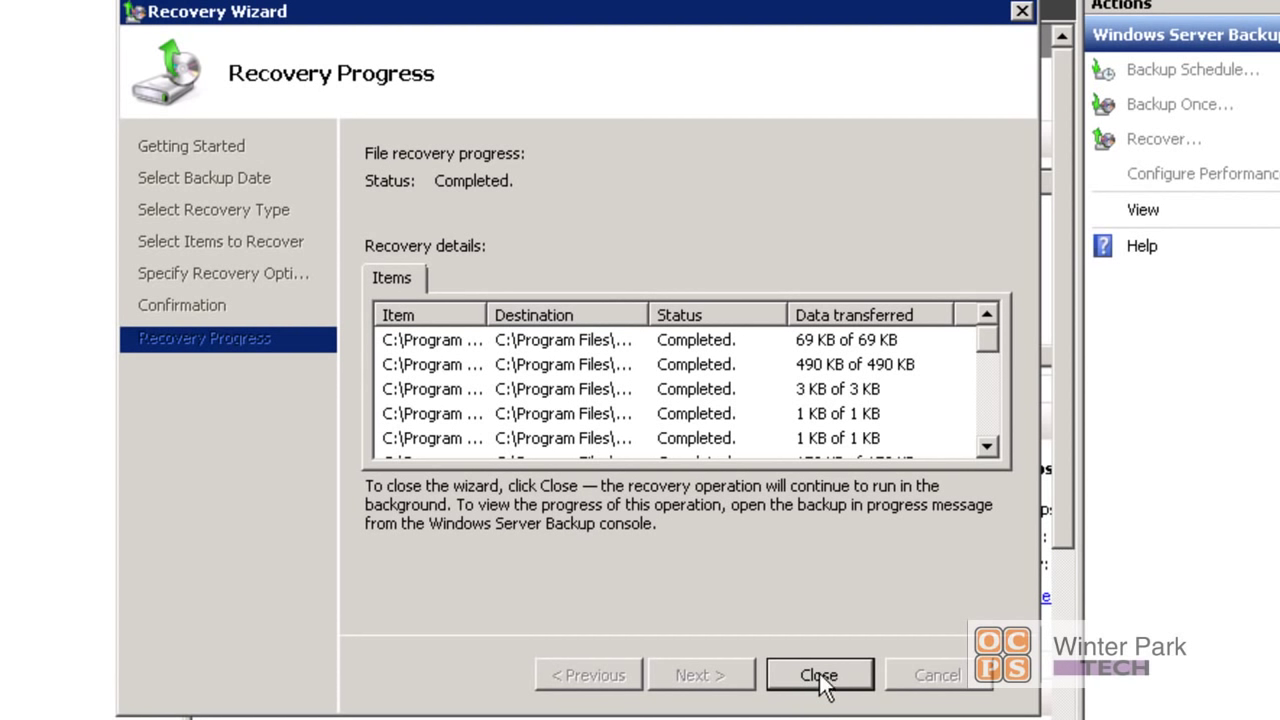
Close the completed recovery, select its success message, and launch a new recovery
{"action": "left_click", "coordinate": [819, 675]}
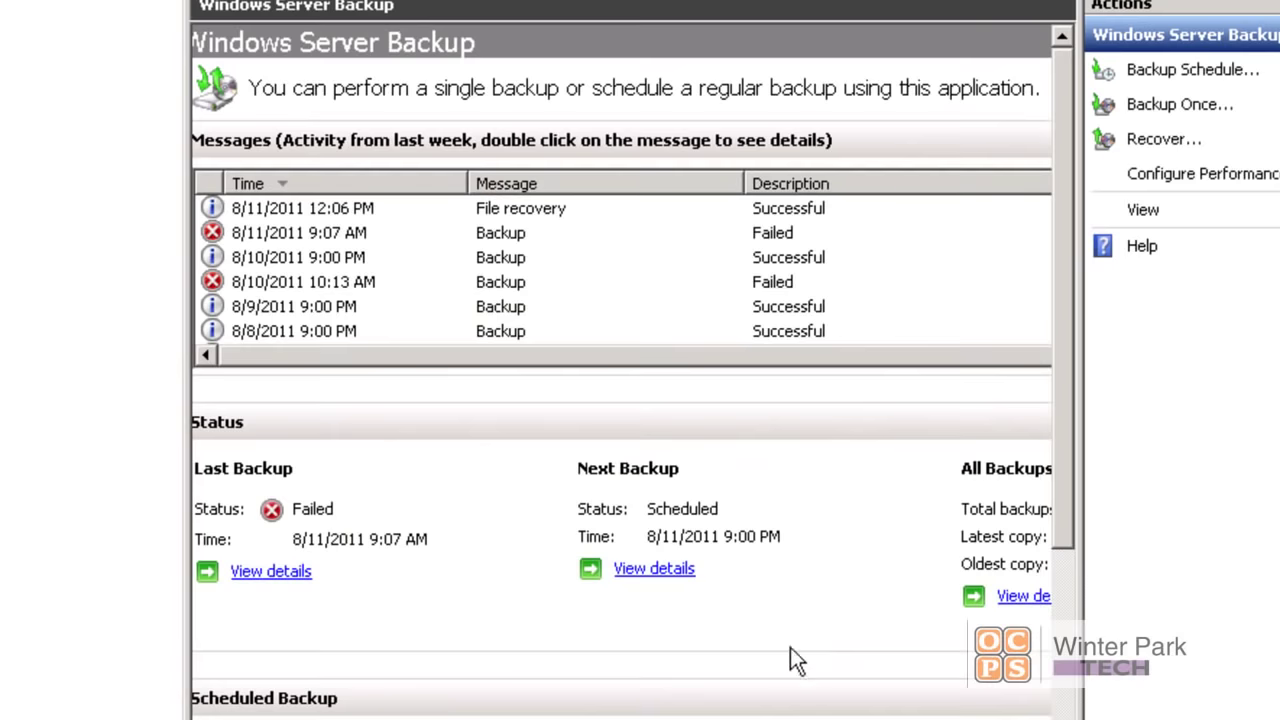
{"action": "left_click", "coordinate": [296, 210]}
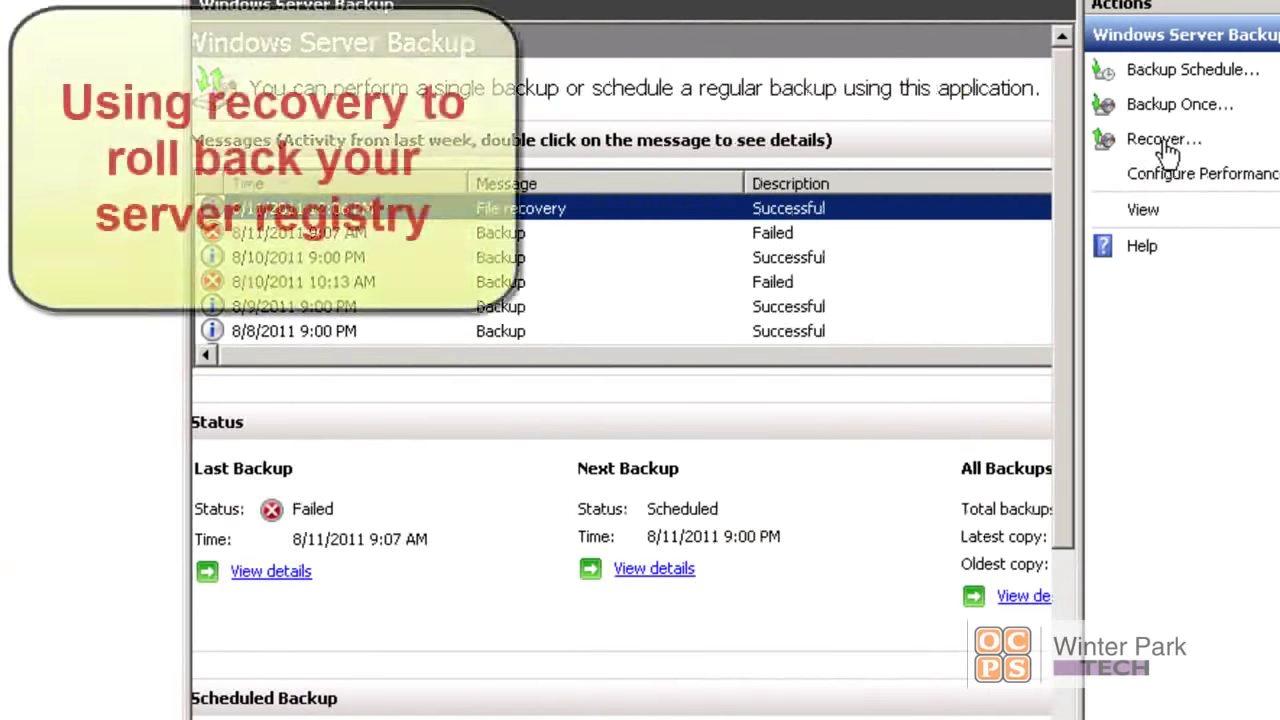
{"action": "left_click", "coordinate": [1163, 141]}
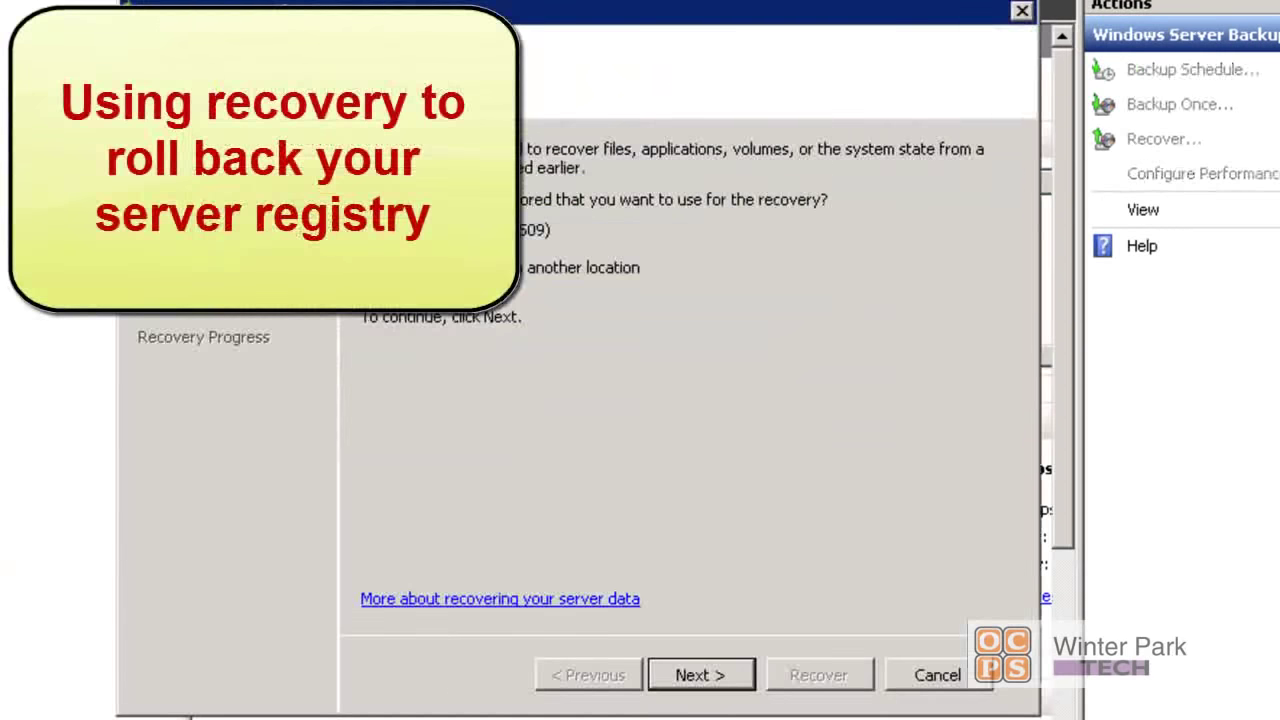
Choose the August 9, 2011 9:00 PM backup for the new recovery
{"action": "left_click", "coordinate": [704, 676]}
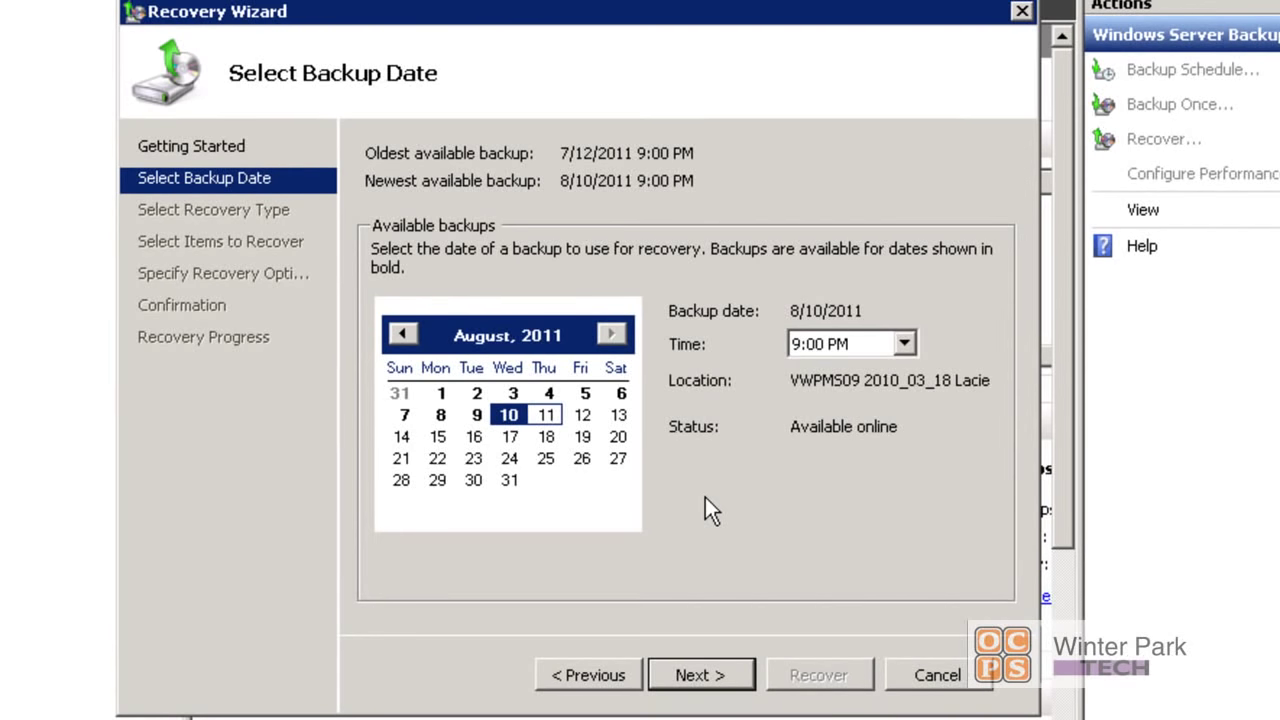
{"action": "left_click", "coordinate": [477, 415]}
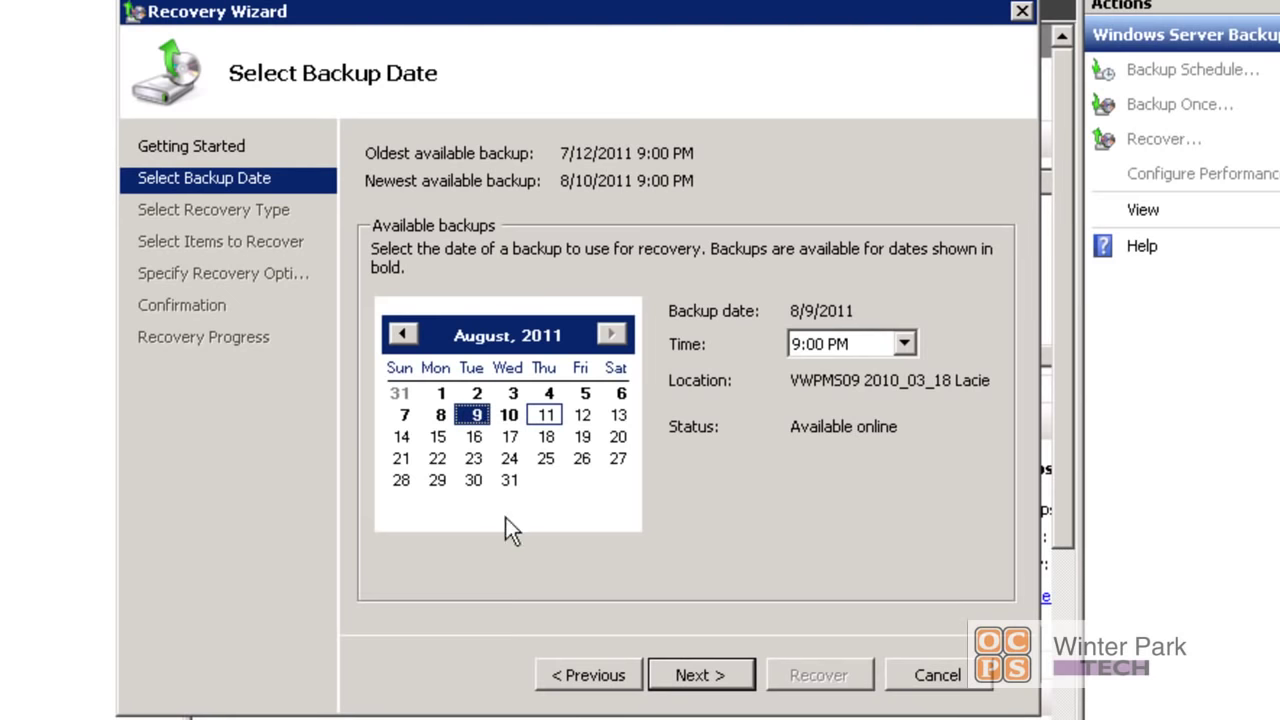
Set the recovery type to System state
{"action": "left_click", "coordinate": [695, 675]}
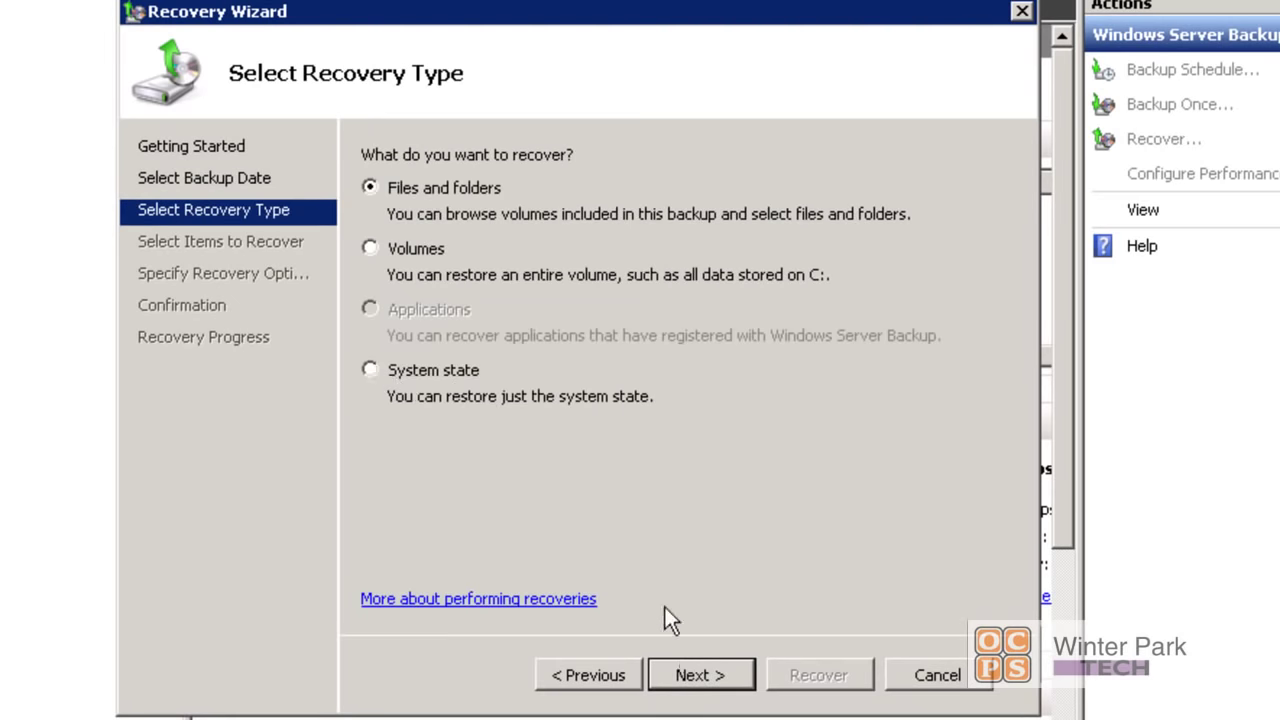
{"action": "left_click", "coordinate": [370, 370]}
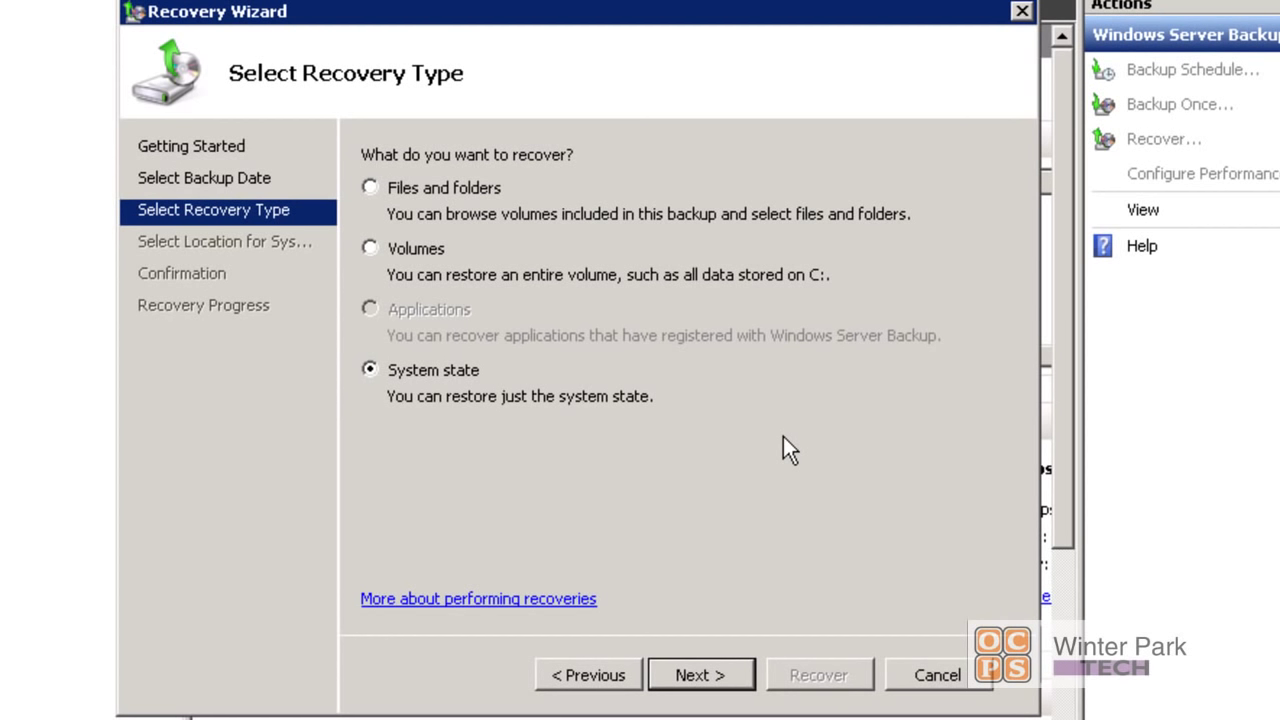
Keep Original location and reach the Confirmation page without starting recovery
{"action": "left_click", "coordinate": [705, 678]}
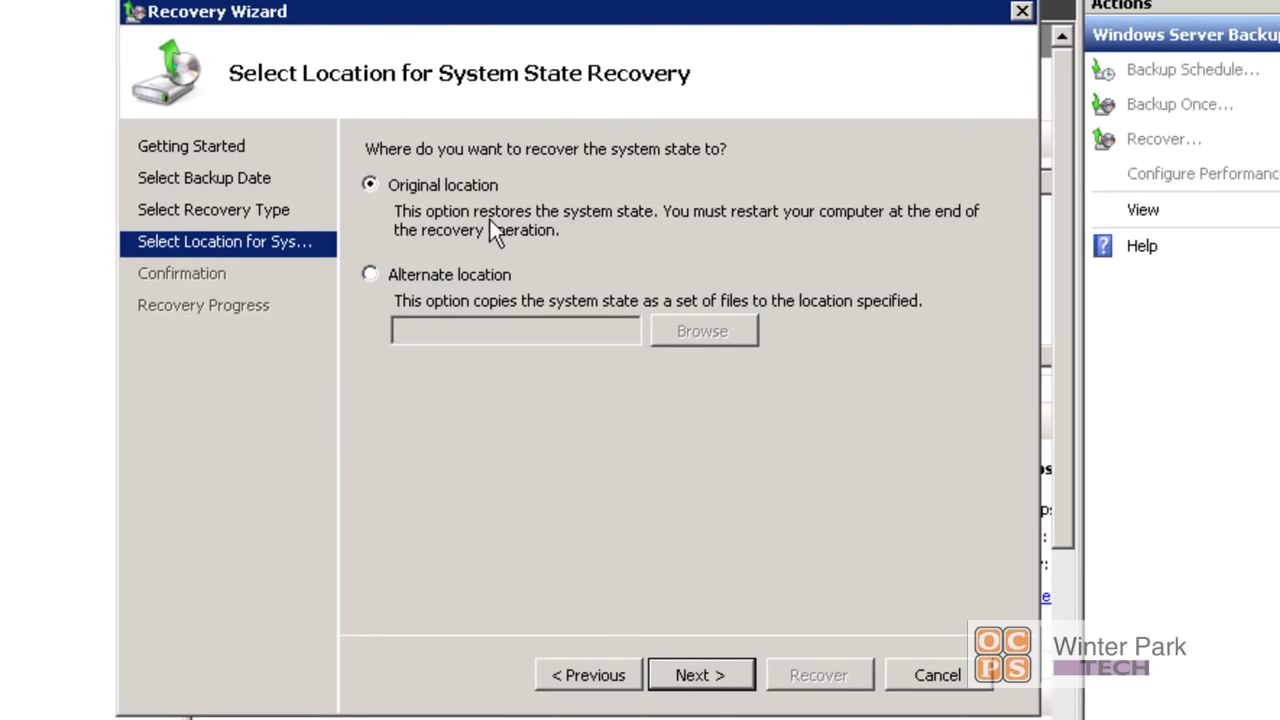
{"action": "left_click", "coordinate": [714, 676]}
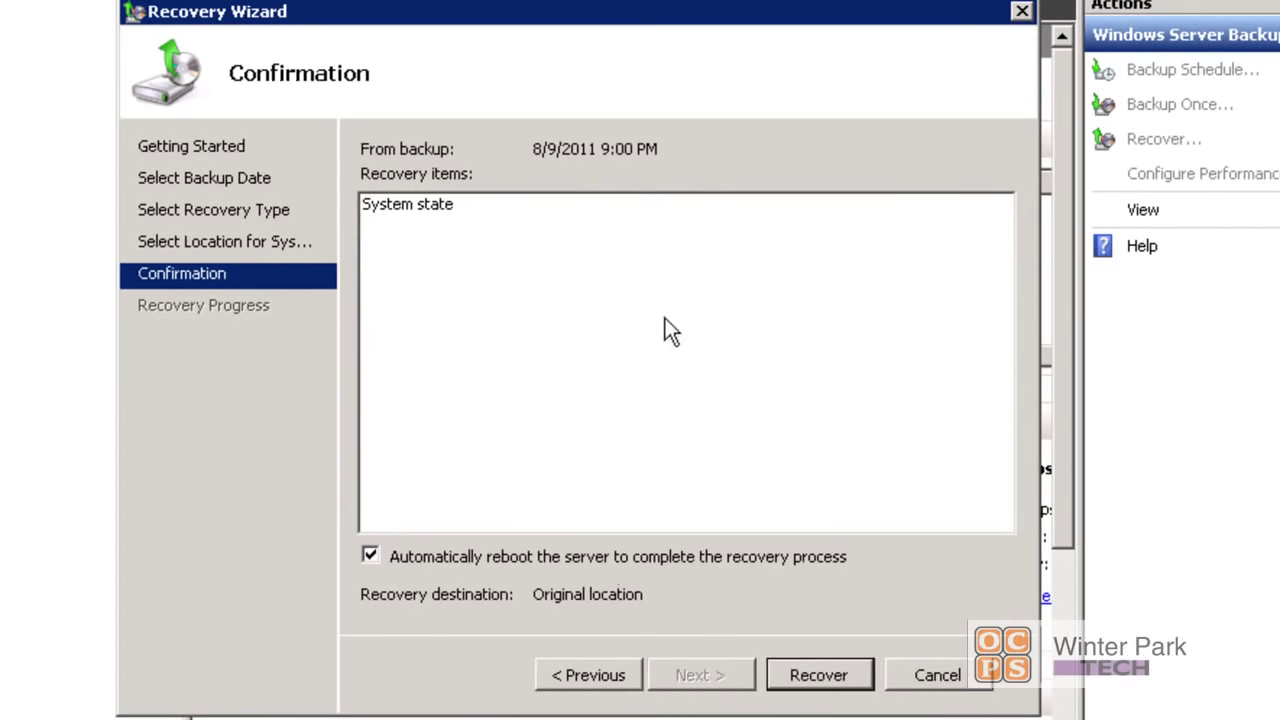